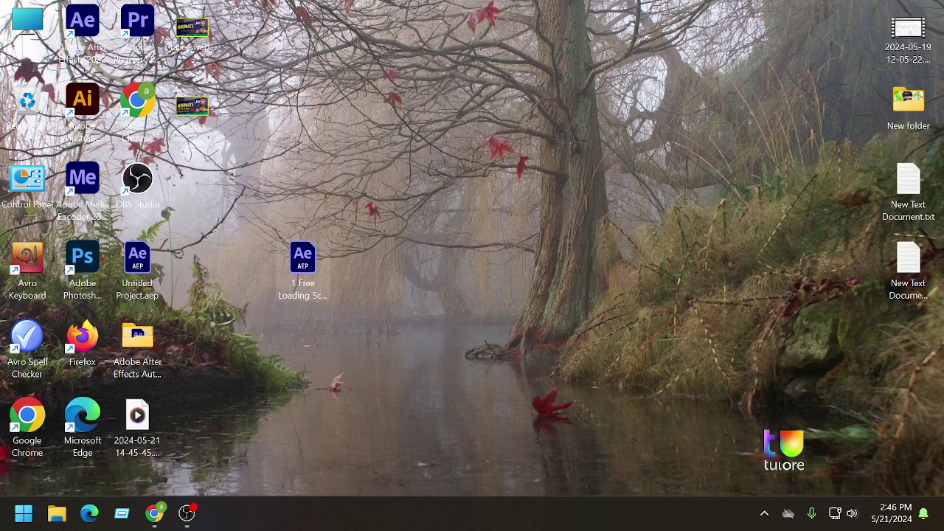
Step: Open the loading screen .aep project and dismiss the missing BebasNeueBold font warning
double_click(301, 262)
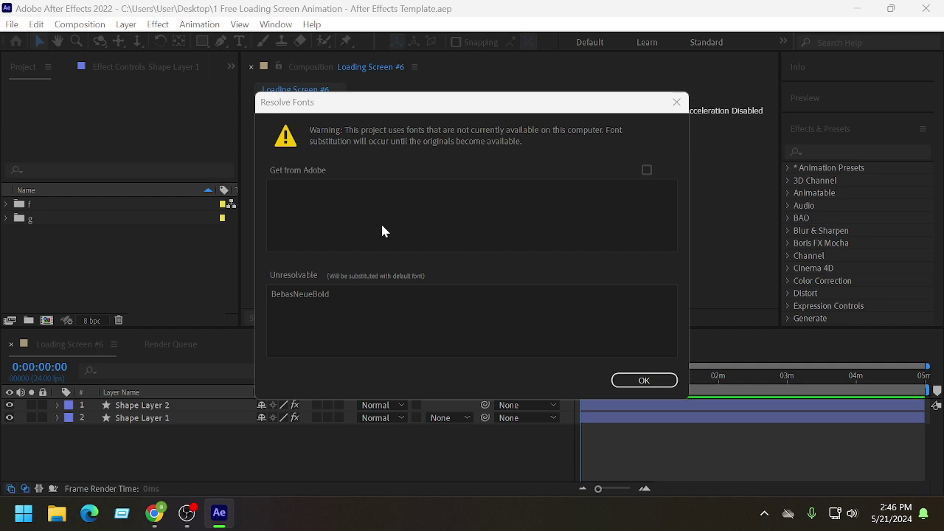
click(629, 380)
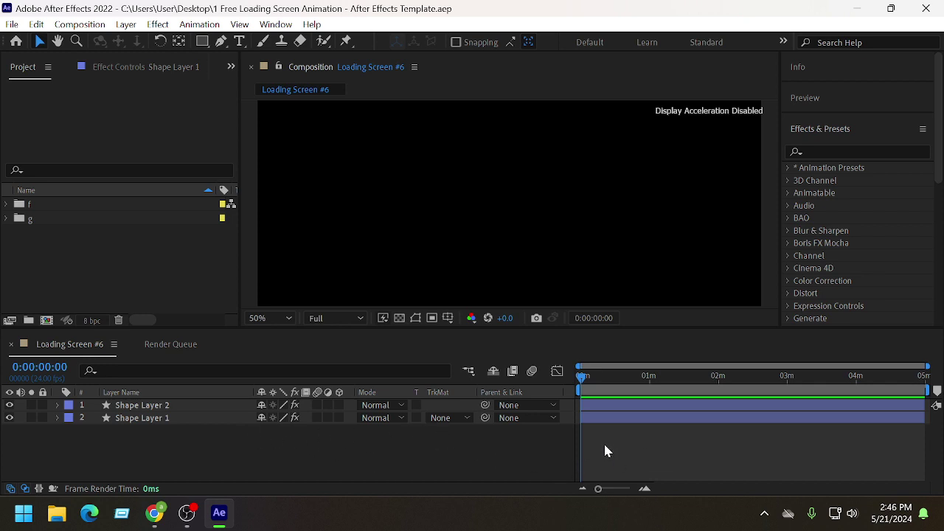
Step: Preview Loading Screen #6 with its rotating magenta and yellow dot rings
key(space)
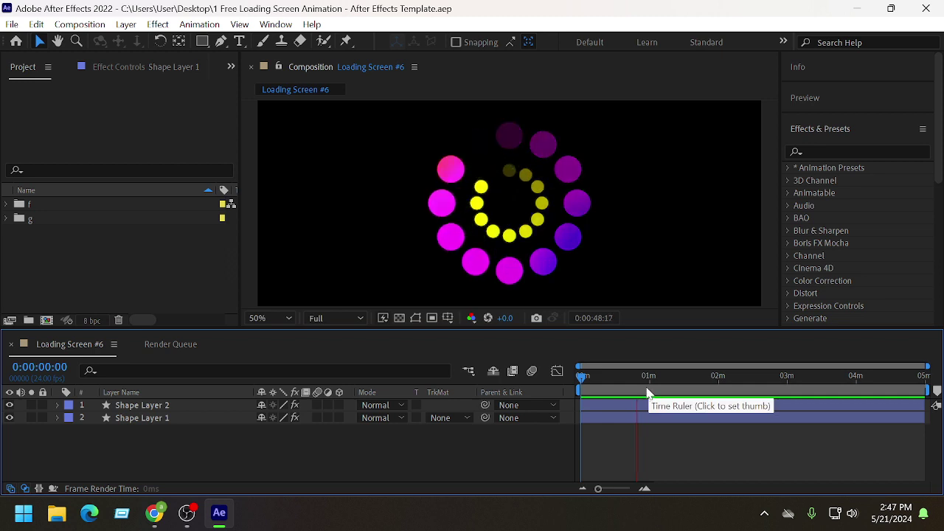
key(space)
mouse_move(630, 384)
mouse_down()
mouse_move(637, 398)
mouse_move(653, 396)
mouse_up()
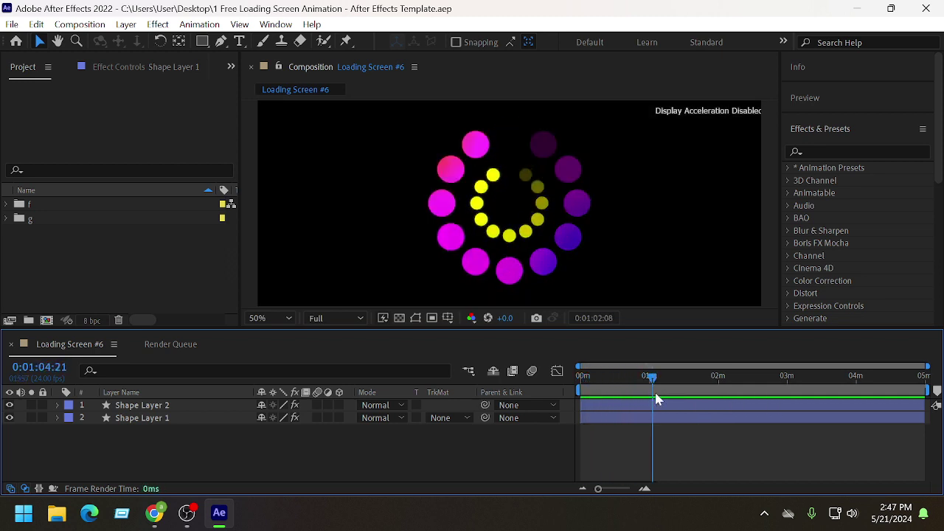
click(57, 406)
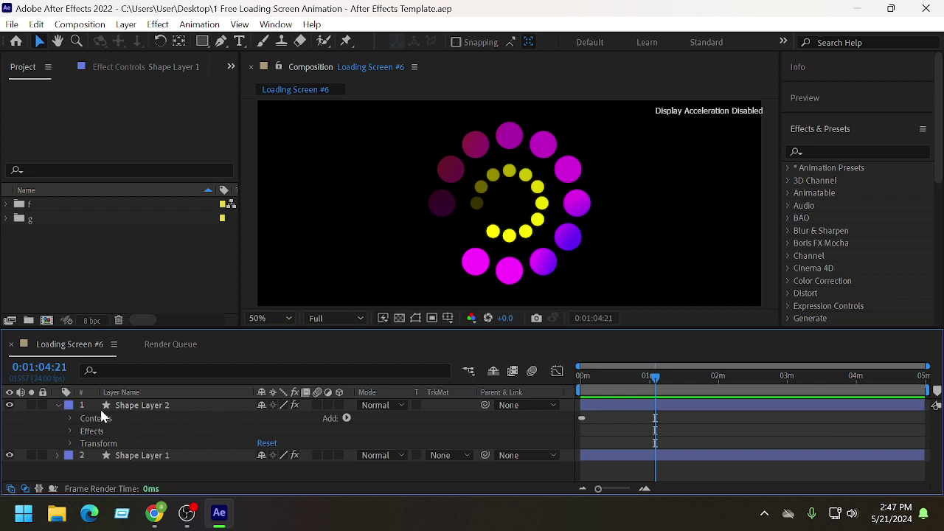
click(58, 406)
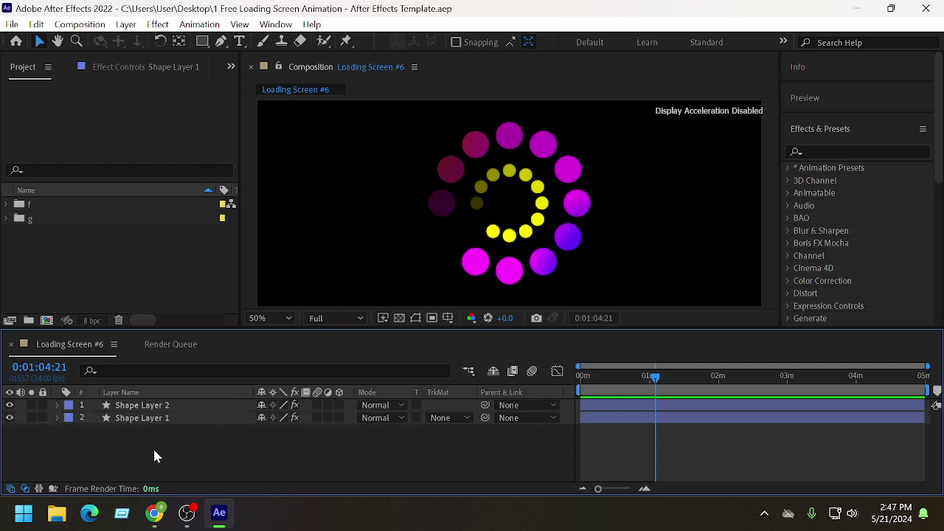
mouse_move(653, 383)
mouse_down()
mouse_move(579, 382)
mouse_move(656, 387)
mouse_up()
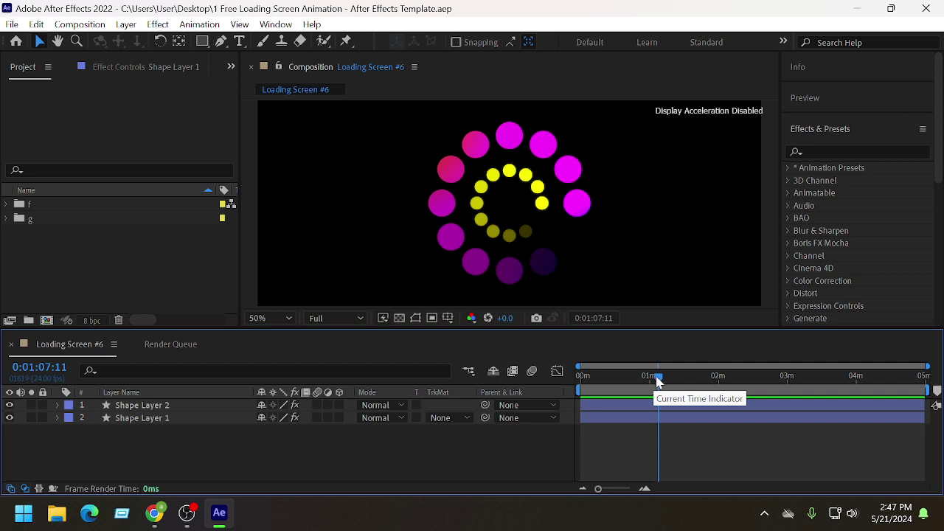
mouse_move(658, 383)
mouse_down()
mouse_move(817, 396)
mouse_move(710, 399)
mouse_up()
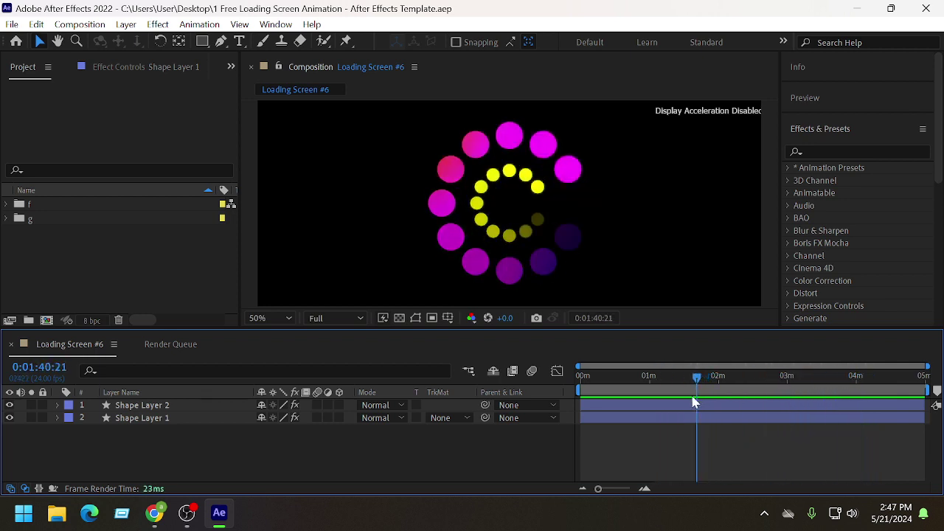
drag(710, 399, 810, 398)
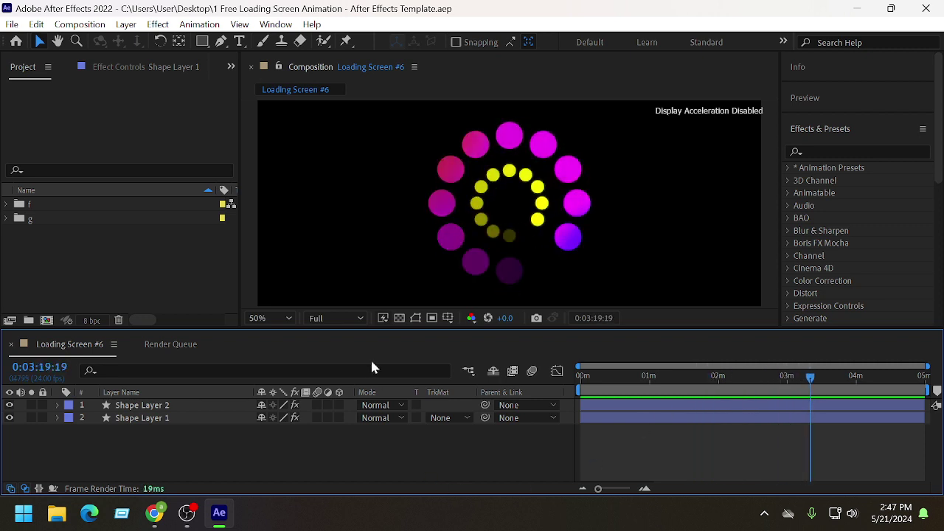
click(398, 318)
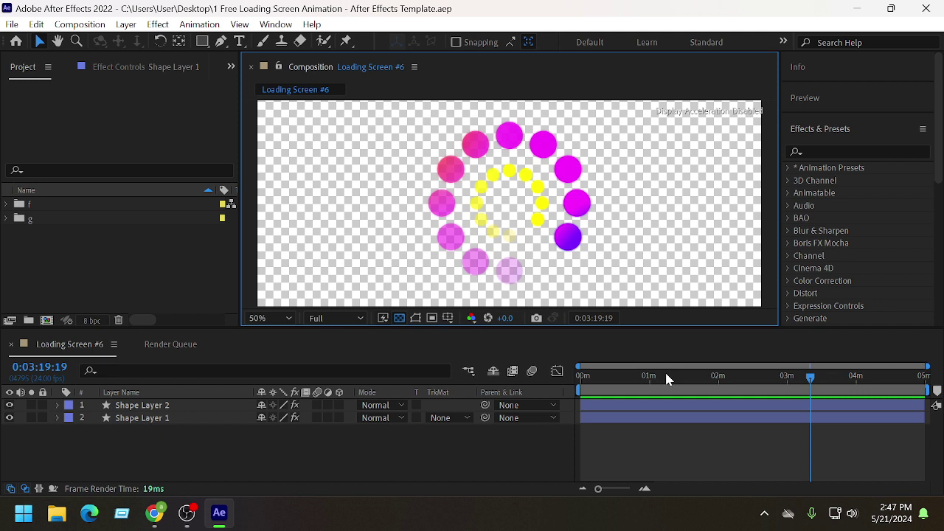
drag(666, 375, 672, 373)
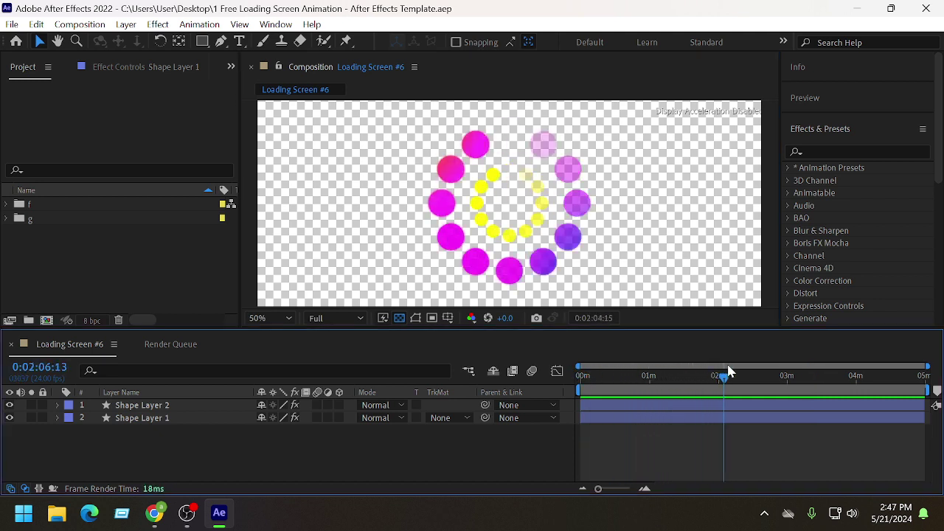
drag(673, 373, 869, 375)
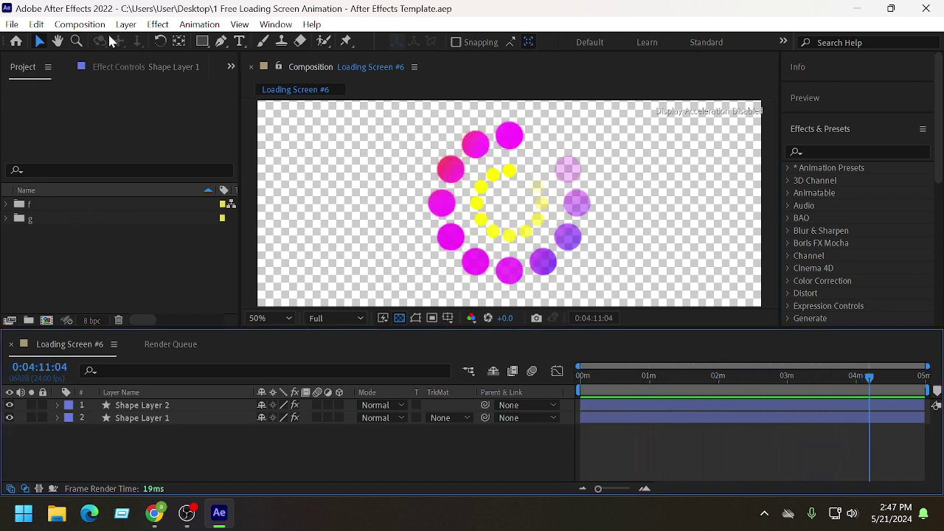
drag(651, 378, 590, 377)
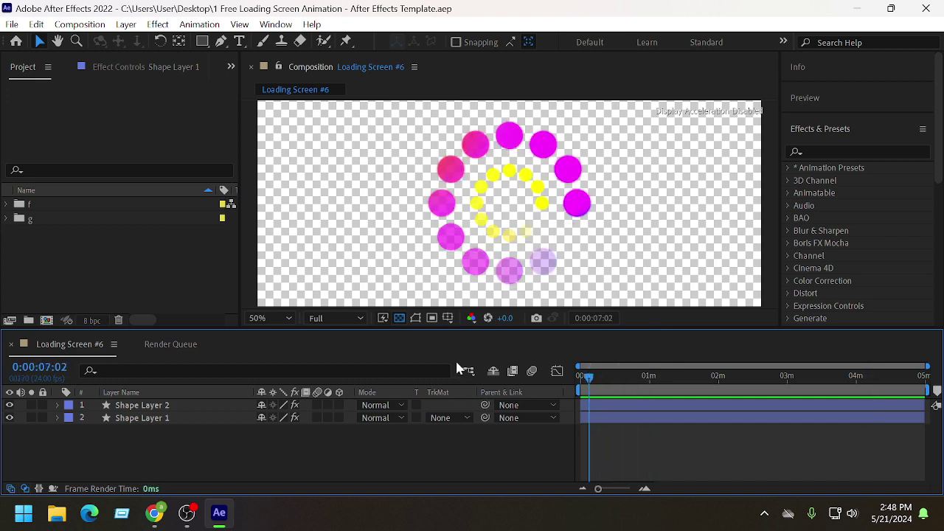
click(399, 318)
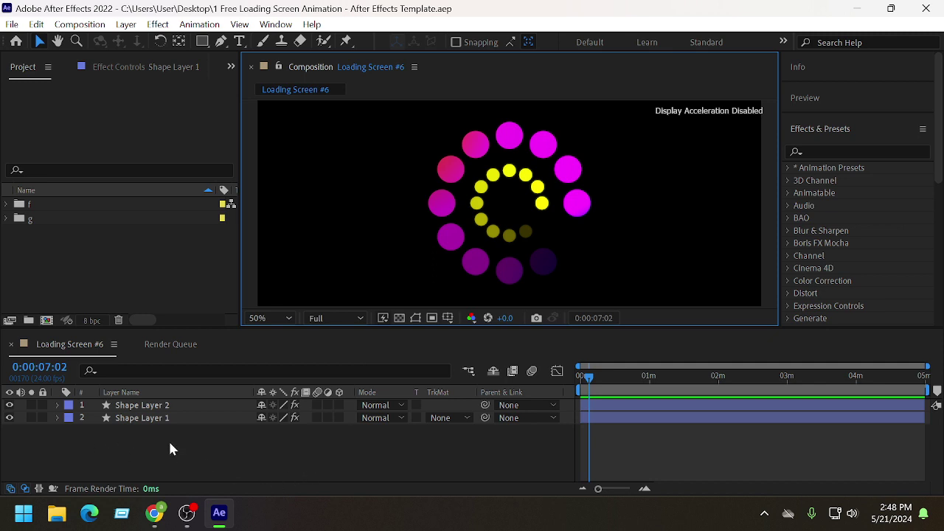
Step: In Effect Controls, raise Shape Layer 2's Glow Threshold from 60% to 72.9%
click(111, 405)
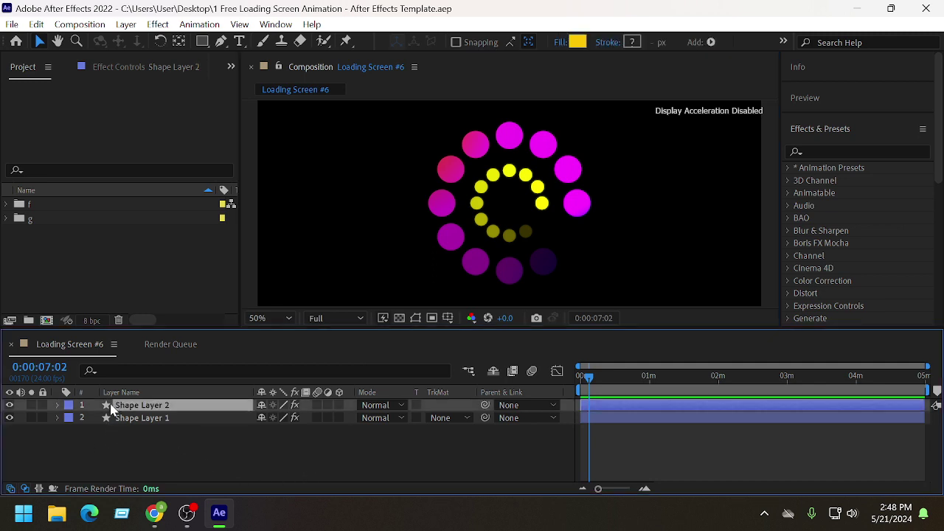
right_click(113, 408)
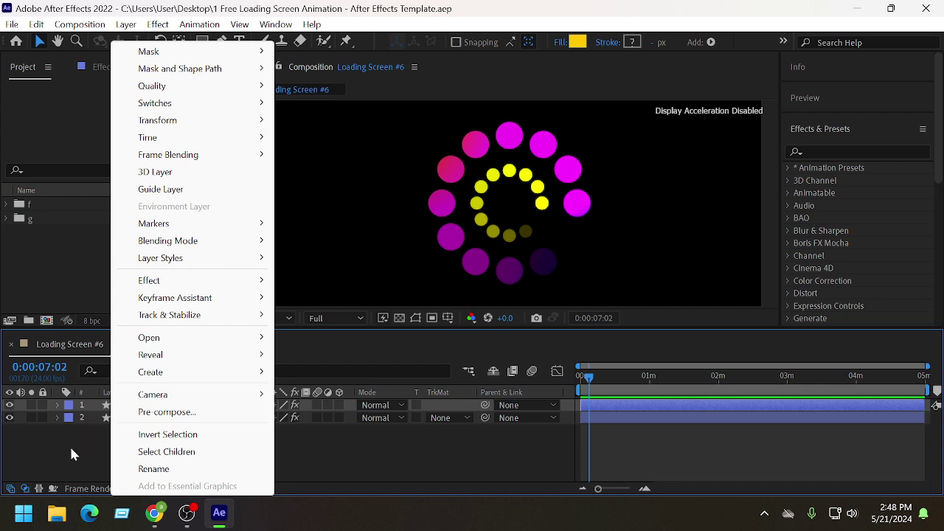
click(71, 454)
click(137, 405)
click(126, 67)
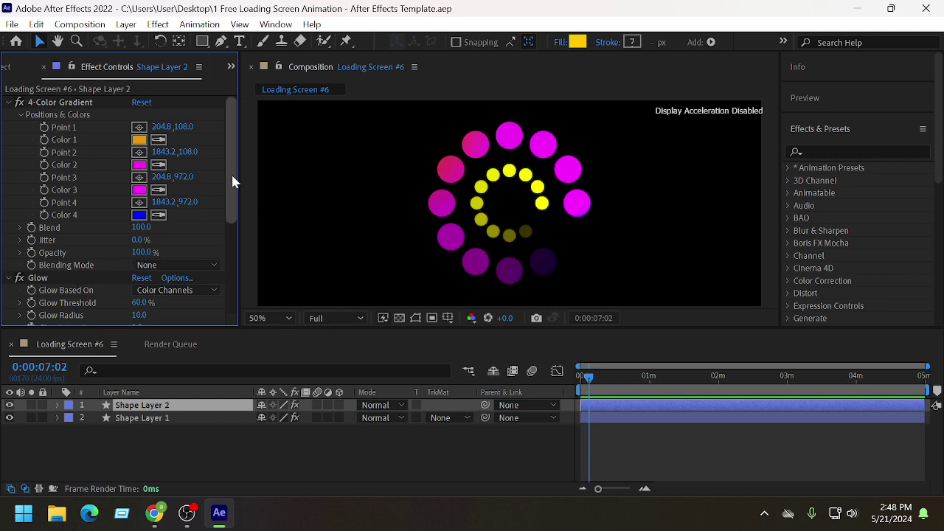
scroll(232, 186, down, 3)
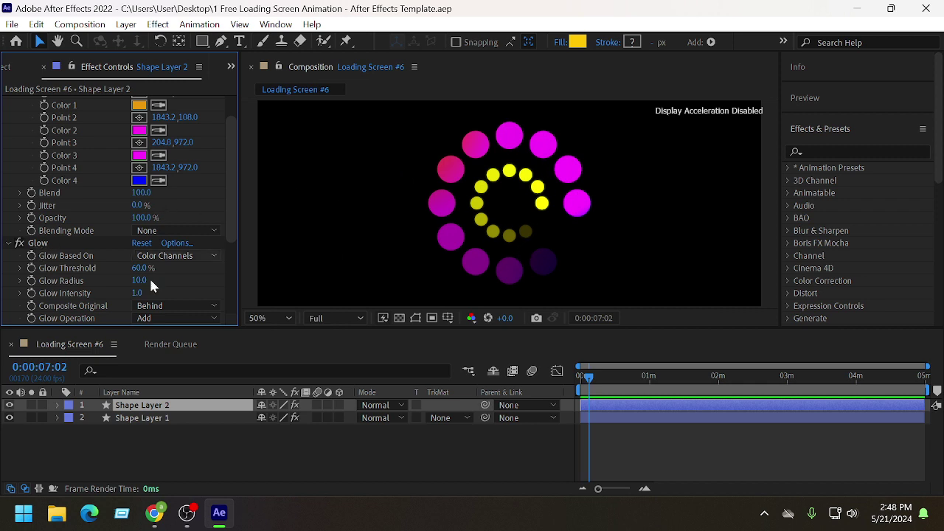
scroll(156, 309, down, 5)
scroll(175, 297, up, 3)
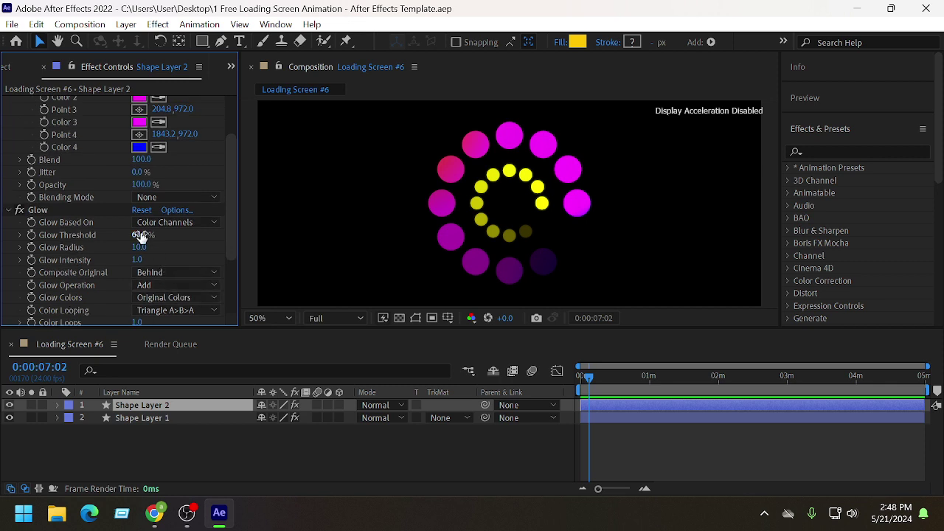
mouse_move(140, 236)
mouse_down()
mouse_move(114, 233)
mouse_move(219, 233)
mouse_move(174, 235)
mouse_up()
scroll(151, 210, up, 1)
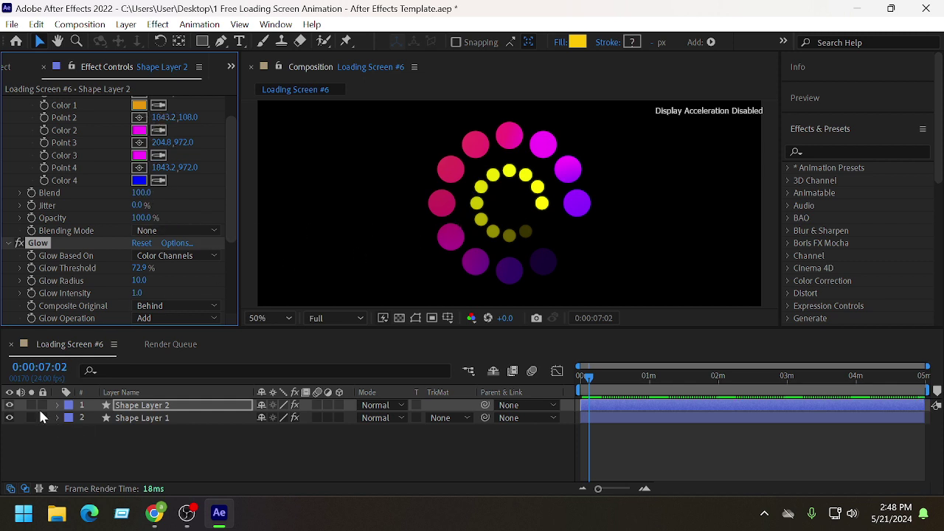
click(7, 426)
click(10, 417)
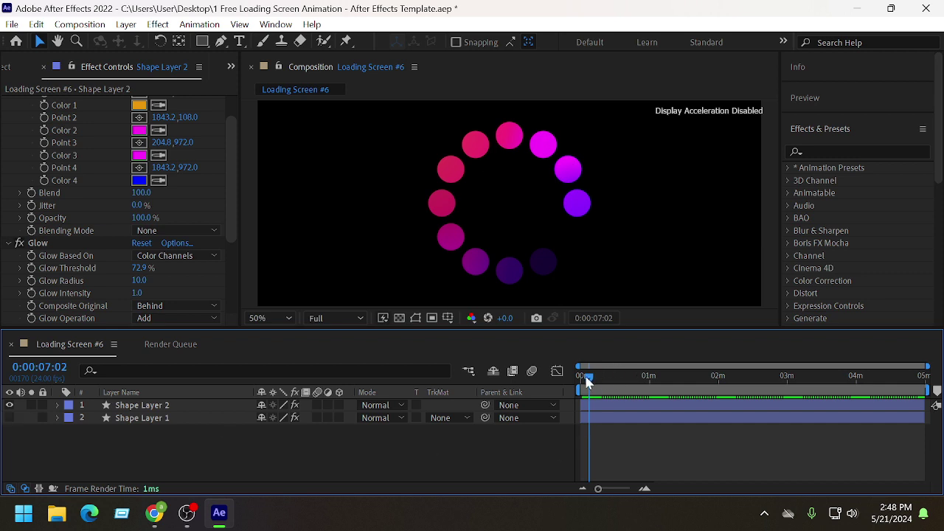
mouse_move(589, 377)
mouse_down()
mouse_move(623, 385)
mouse_move(571, 381)
mouse_up()
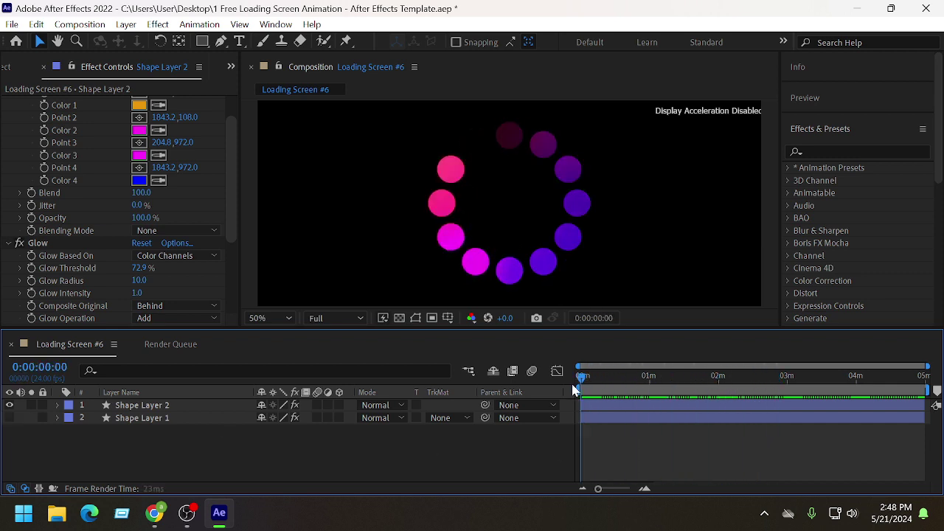
click(10, 417)
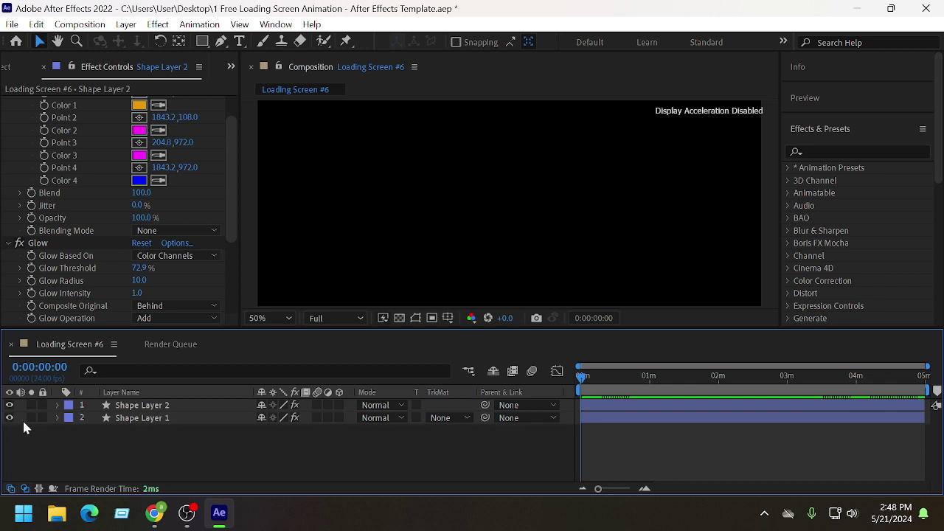
drag(631, 384, 731, 386)
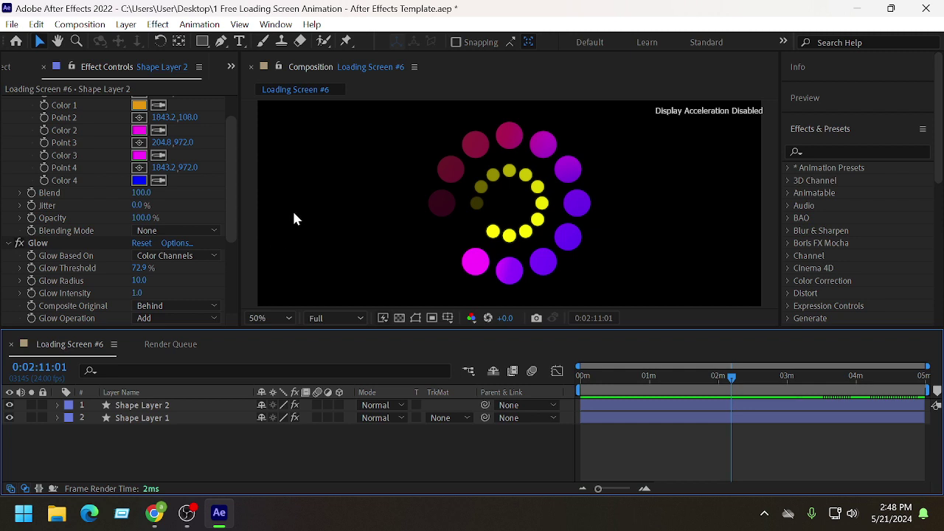
click(8, 67)
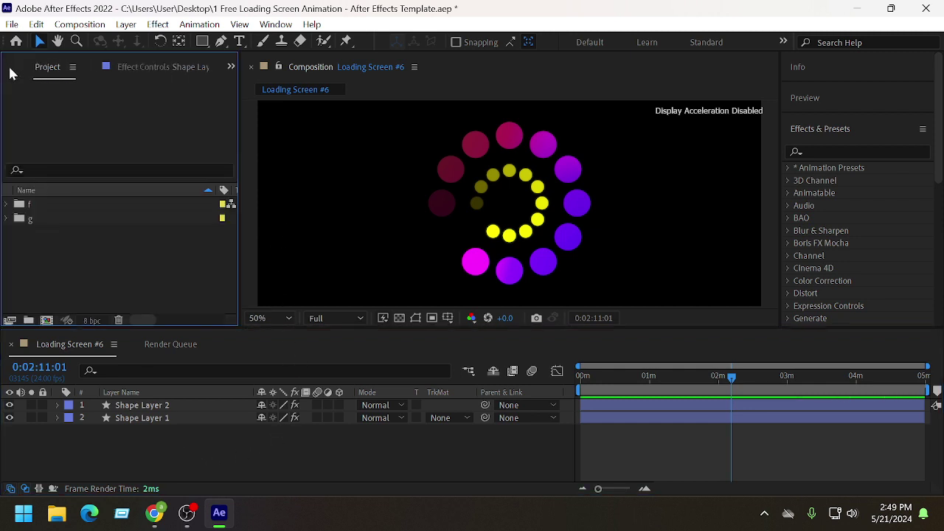
Step: Import face_swapped_image.jpg from the Desktop into the Project panel
double_click(63, 259)
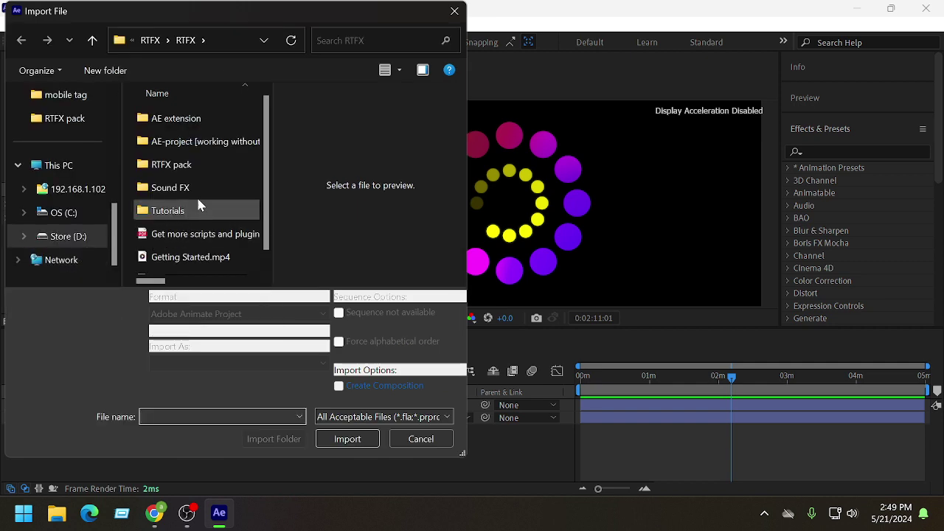
drag(114, 252, 112, 99)
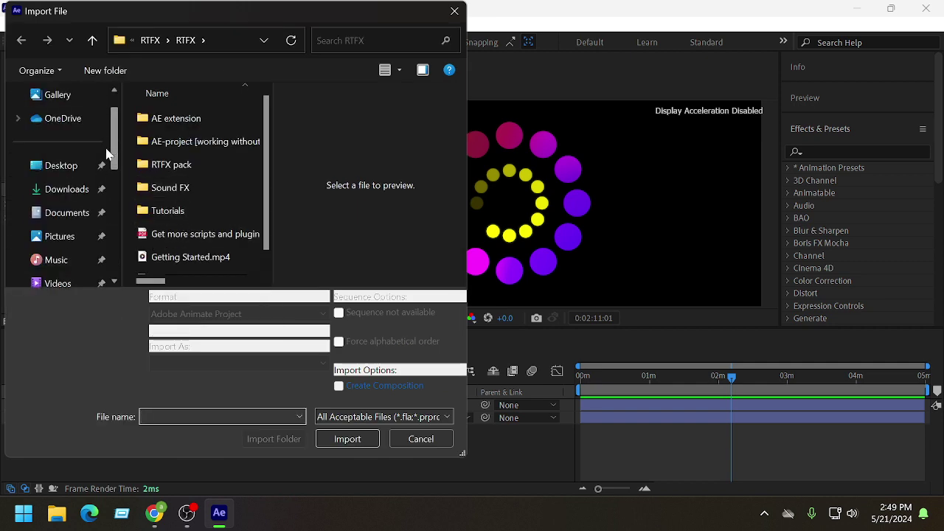
click(63, 197)
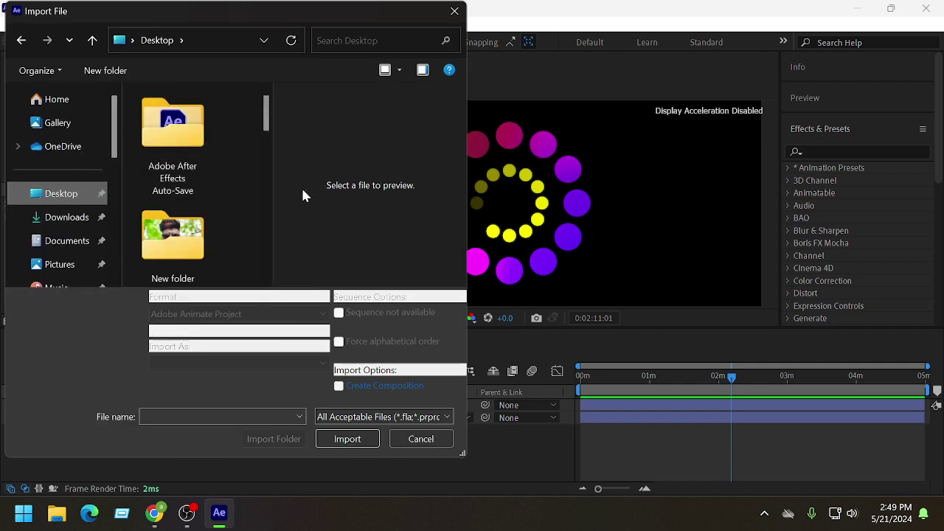
scroll(247, 163, down, 2)
scroll(251, 156, down, 3)
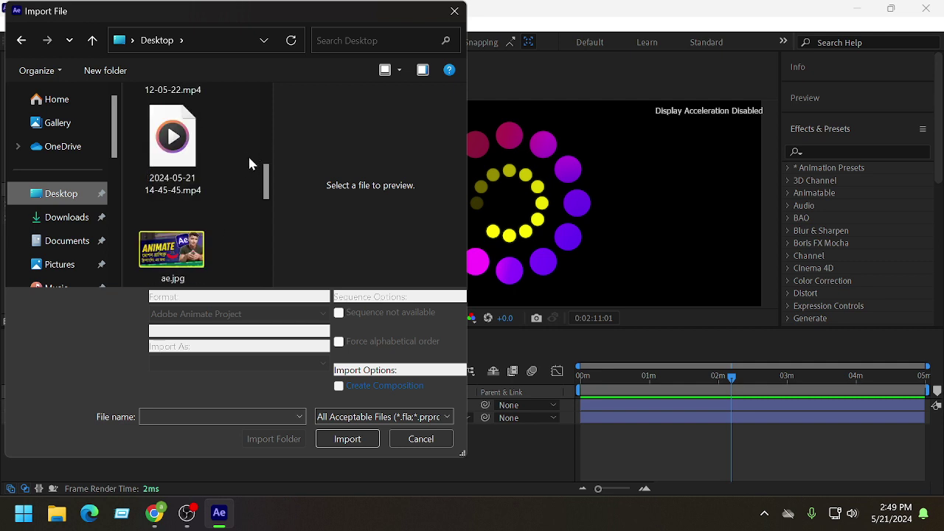
scroll(183, 214, down, 1)
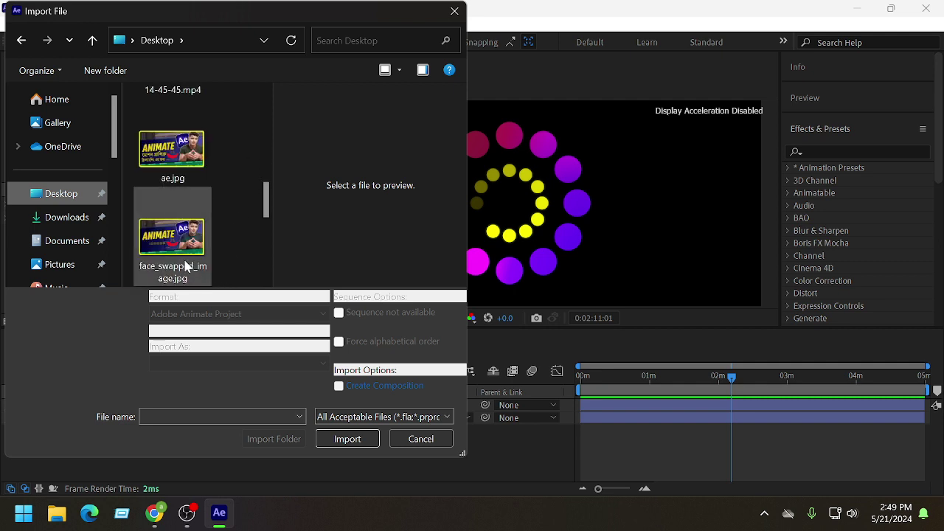
click(183, 250)
click(345, 439)
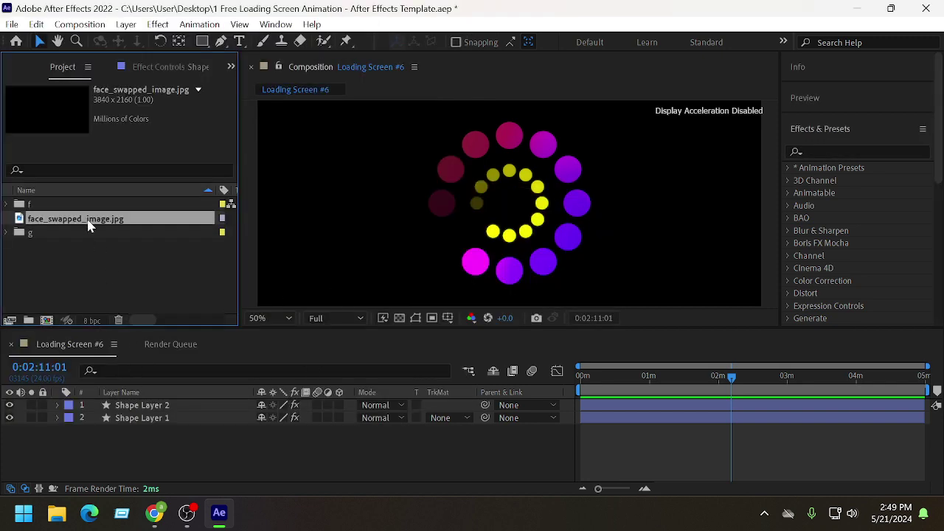
Step: Add face_swapped_image.jpg as layer 3 below the rings, scale it to fill the frame, and preview
drag(87, 225, 97, 431)
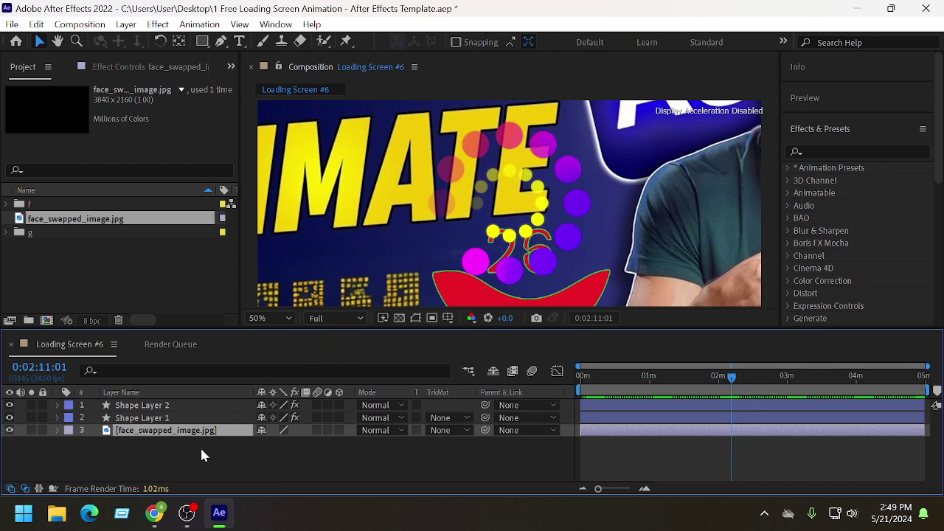
click(289, 318)
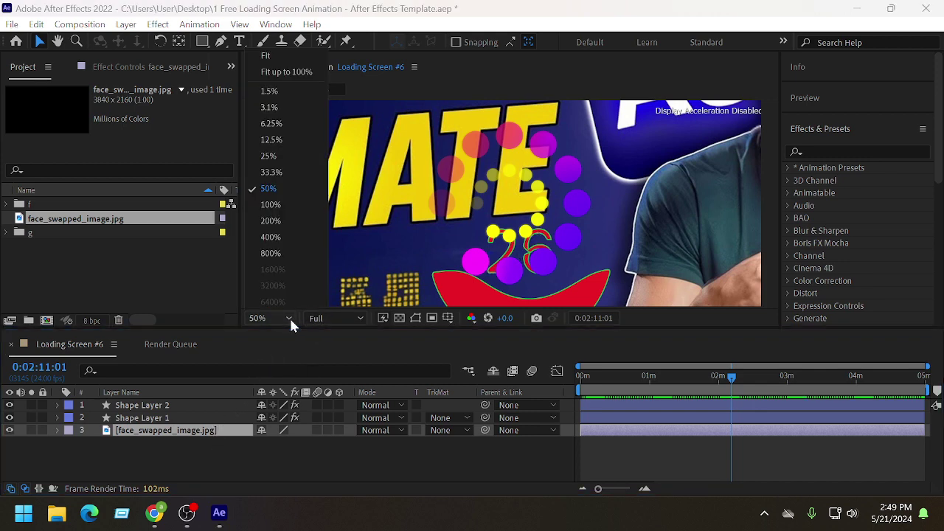
click(293, 72)
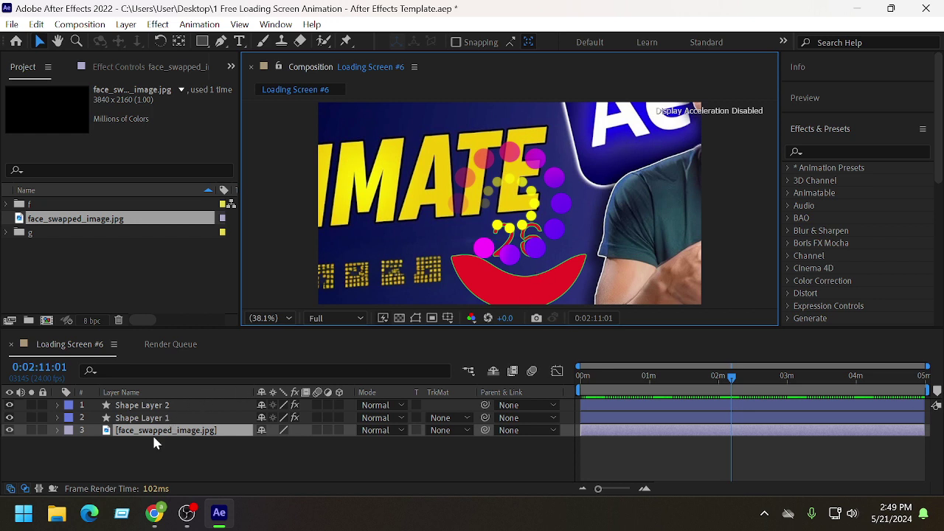
key(ctrl+alt+f)
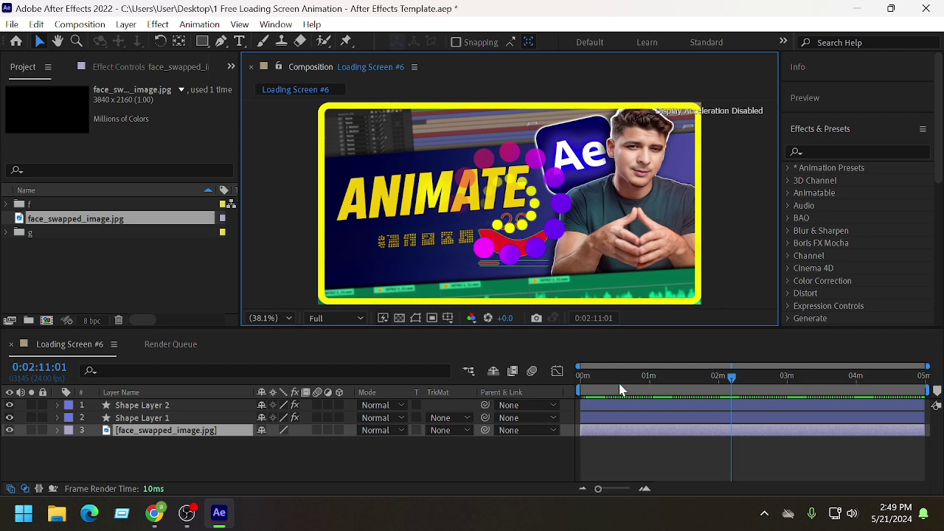
drag(619, 389, 580, 390)
key(space)
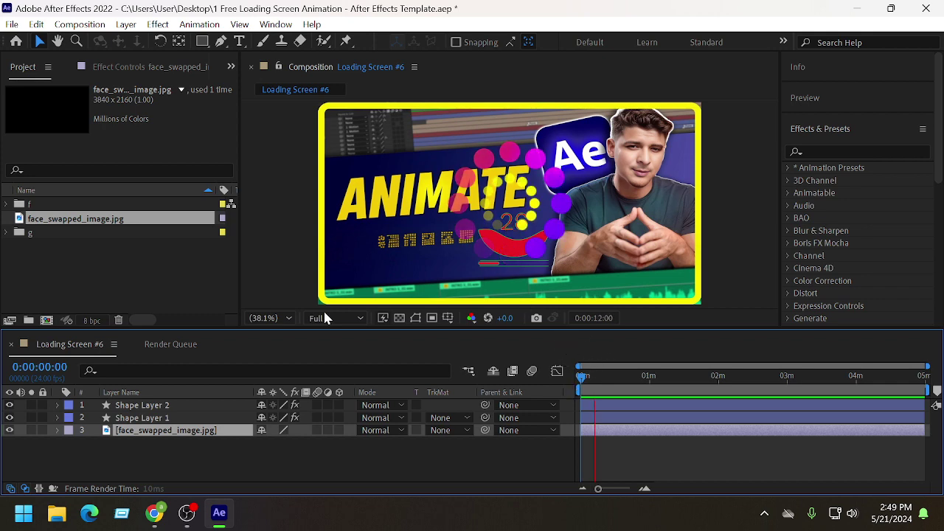
Step: Stop the preview and turn off face_swapped_image.jpg's visibility so the rings show on black
click(628, 373)
click(8, 430)
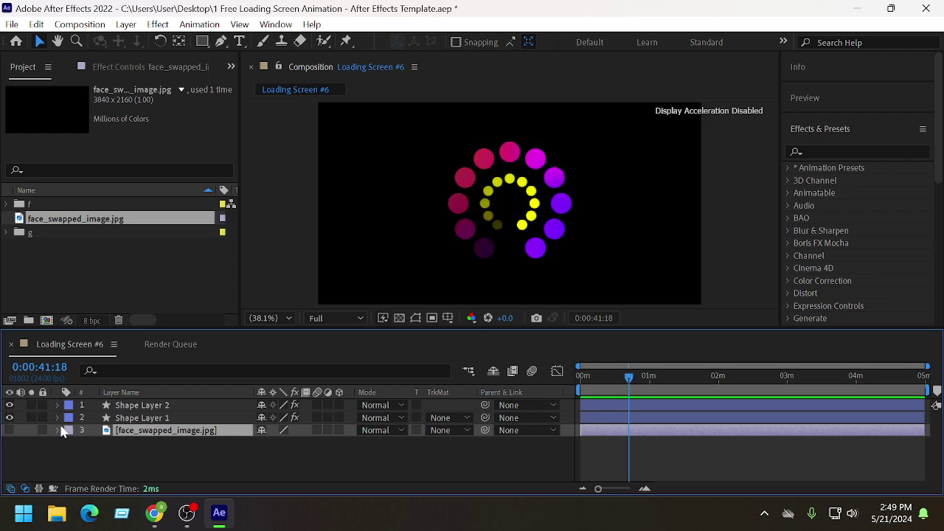
mouse_move(628, 385)
mouse_down()
mouse_move(582, 382)
mouse_move(767, 382)
mouse_up()
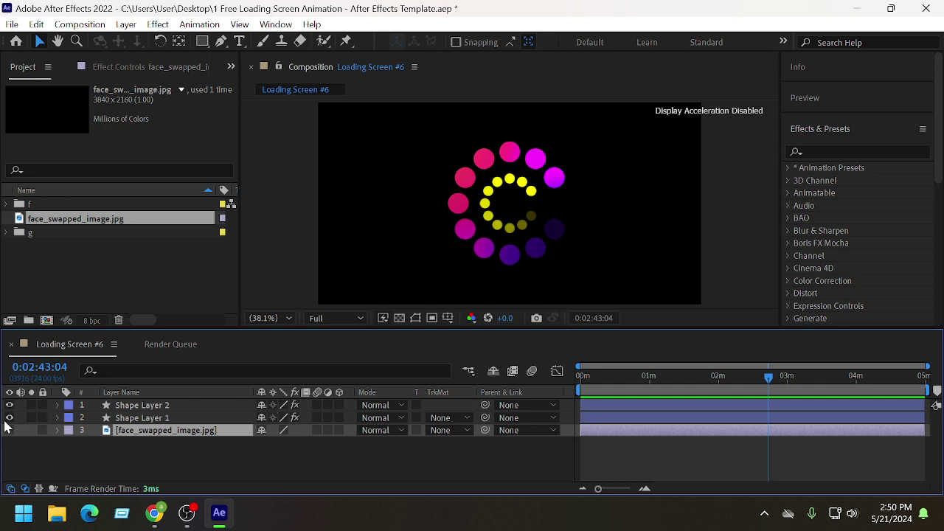
click(119, 67)
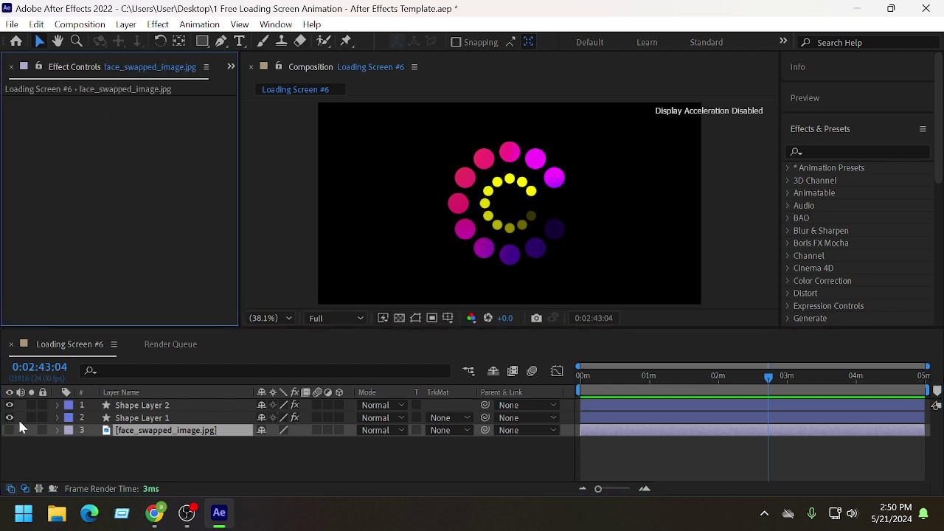
click(82, 408)
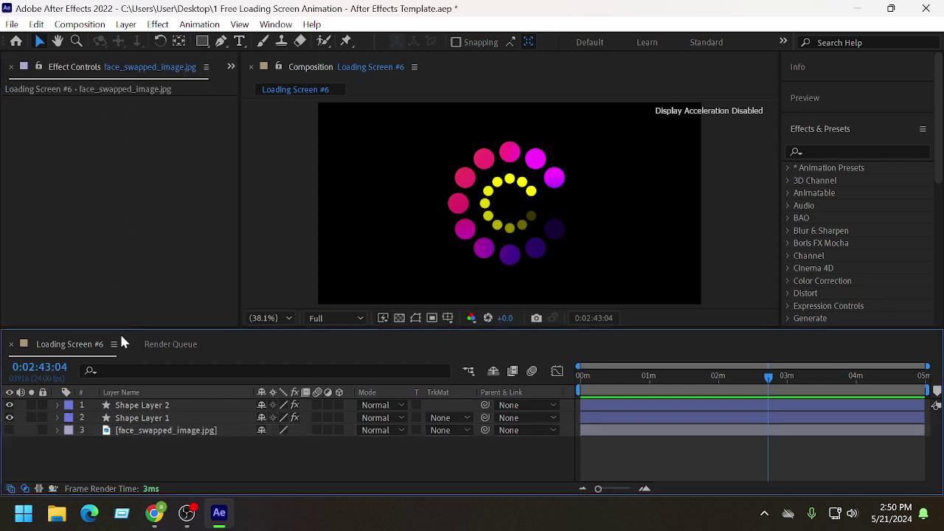
Step: Set Shape Layer 1's Glow A & B Midpoint to 54% and Glow Threshold to 100%
click(120, 407)
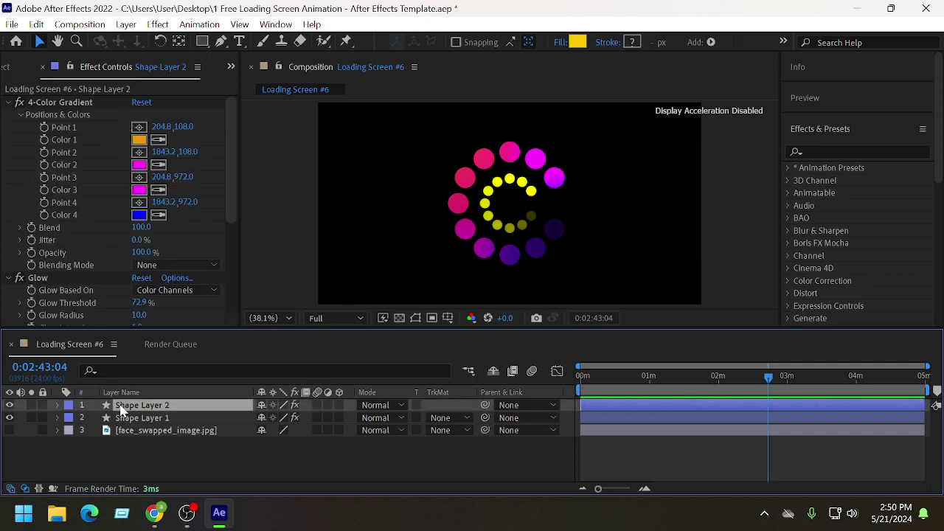
click(138, 419)
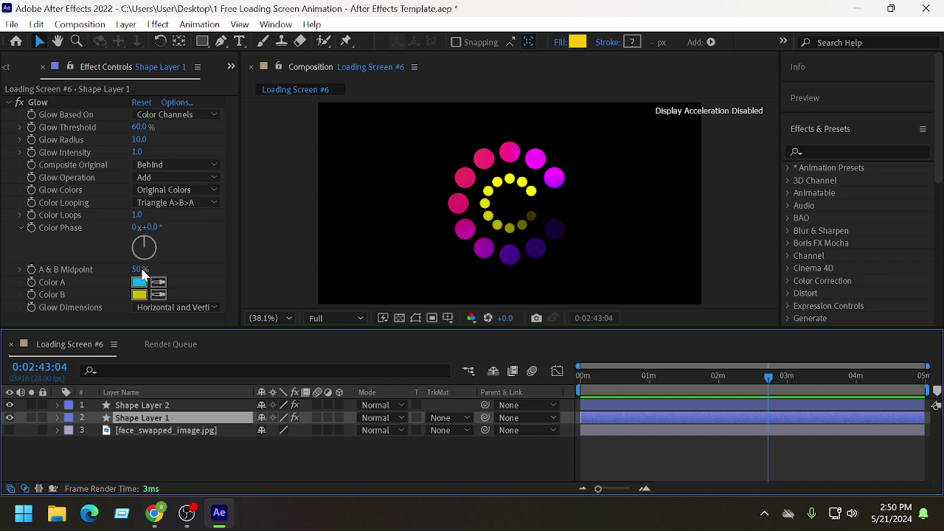
drag(142, 270, 214, 276)
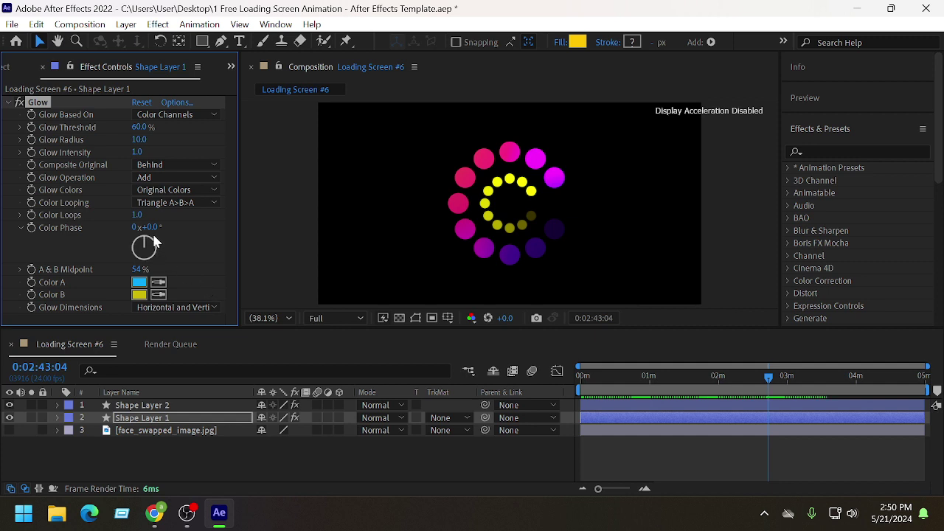
mouse_move(144, 127)
mouse_down()
mouse_move(368, 177)
mouse_move(446, 179)
mouse_up()
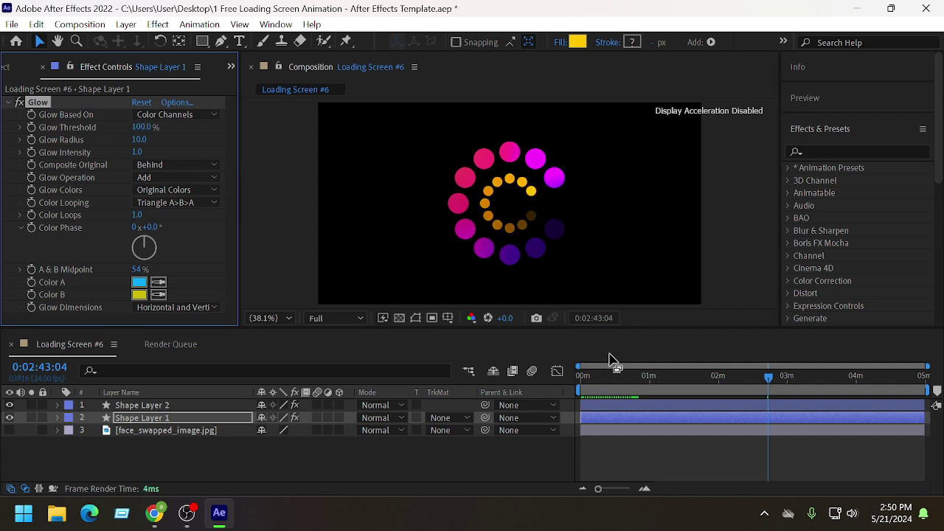
mouse_move(598, 375)
mouse_down()
mouse_move(581, 376)
mouse_move(895, 378)
mouse_up()
Step: Twirl open Shape Layer 1 to reveal its Contents, Effects and Transform properties
click(81, 27)
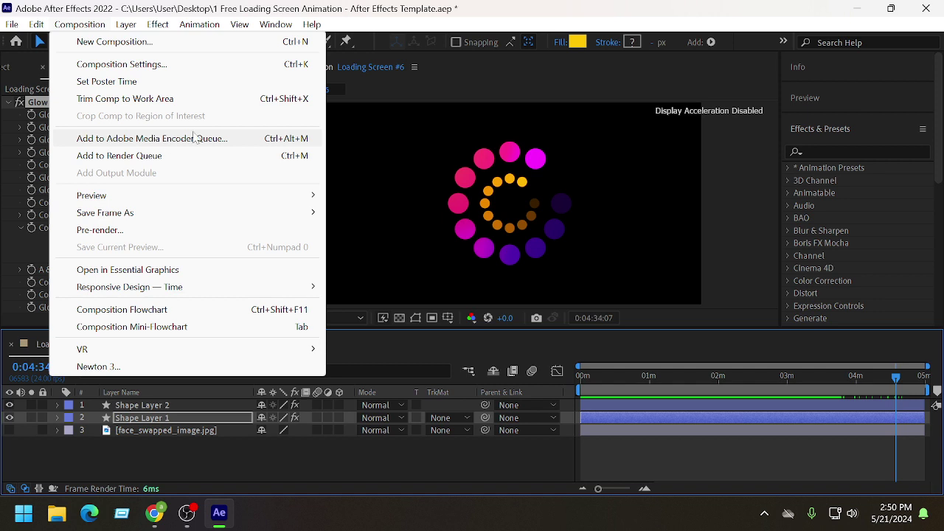
click(572, 8)
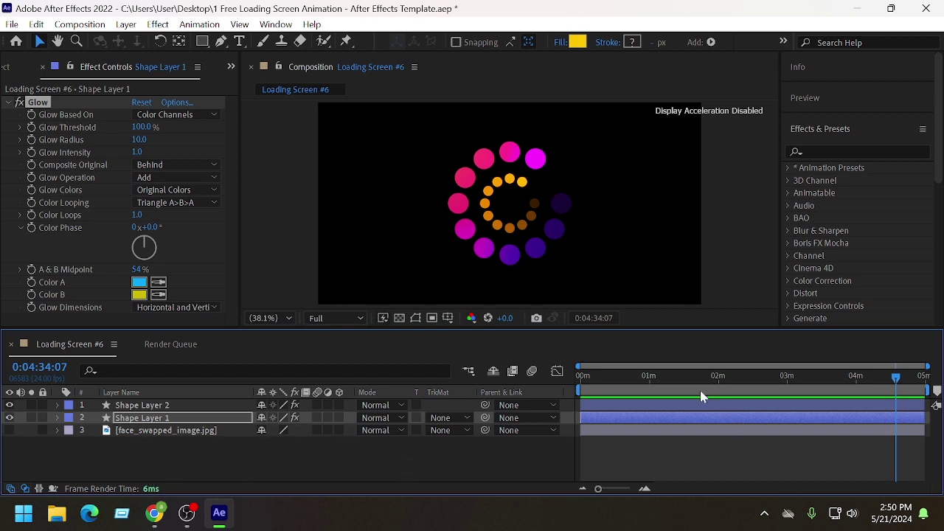
mouse_move(667, 384)
mouse_down()
mouse_move(597, 385)
mouse_move(860, 405)
mouse_move(711, 411)
mouse_up()
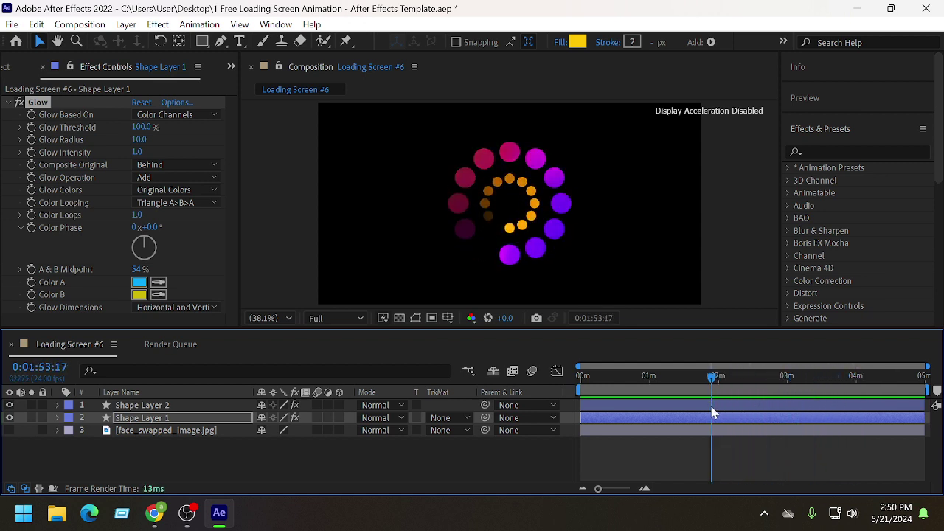
click(57, 418)
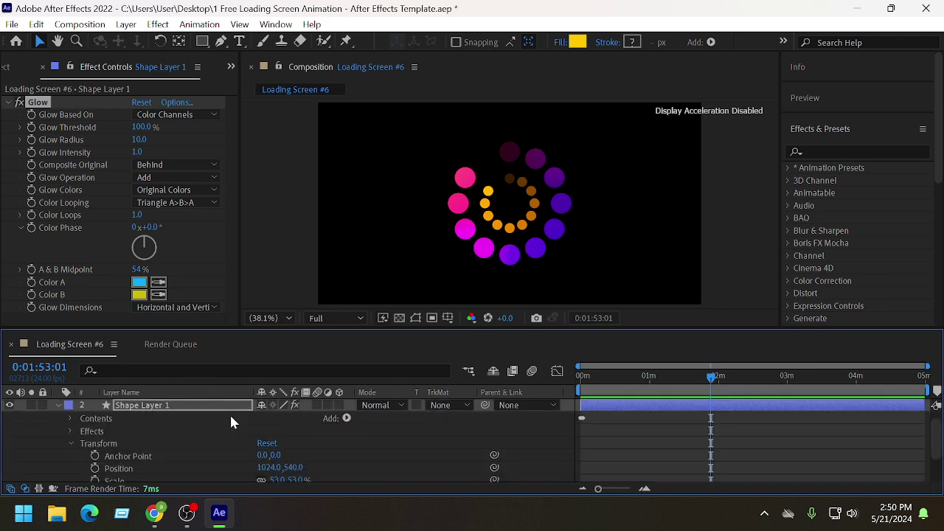
mouse_move(192, 520)
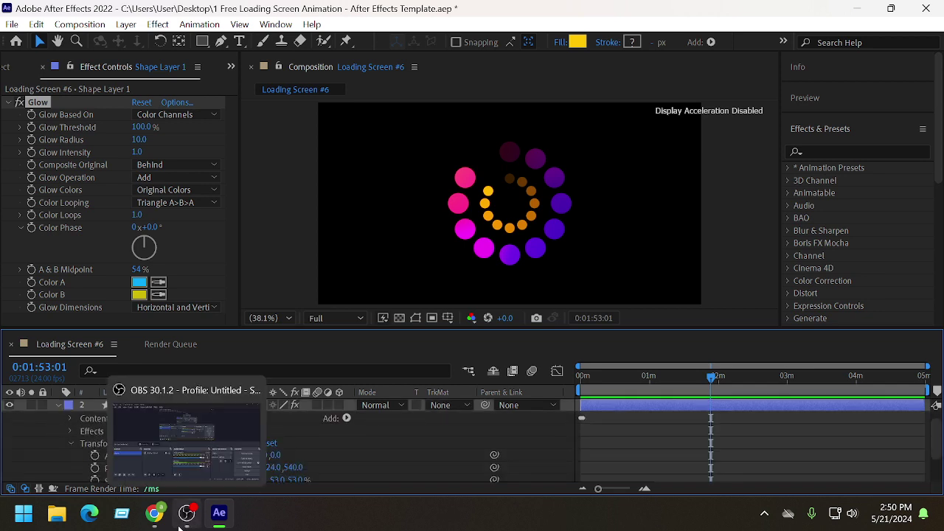